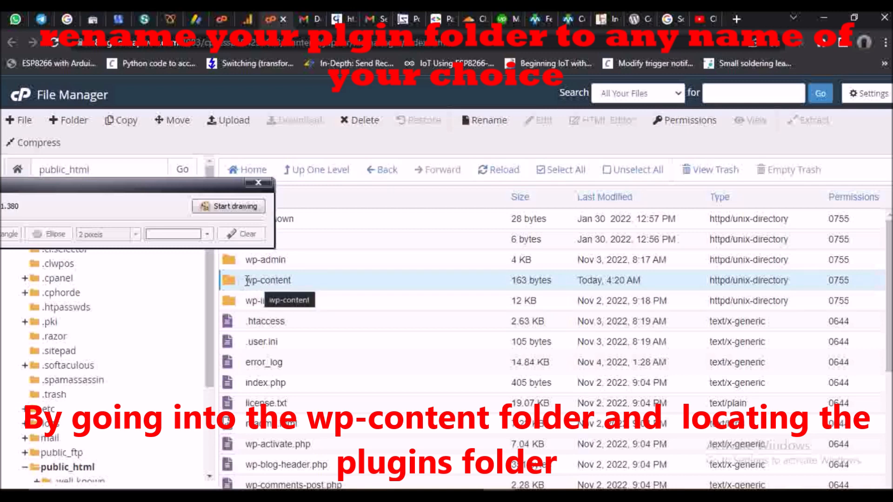
Inside the wp-content folder, start renaming the plugins folder, entering plugins_old as the new name.
double_click(229, 284)
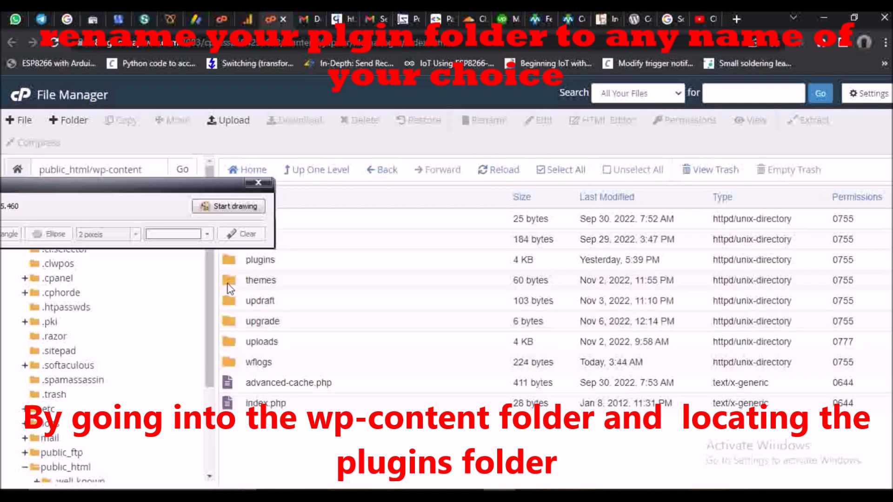
drag(170, 190, 160, 169)
click(236, 261)
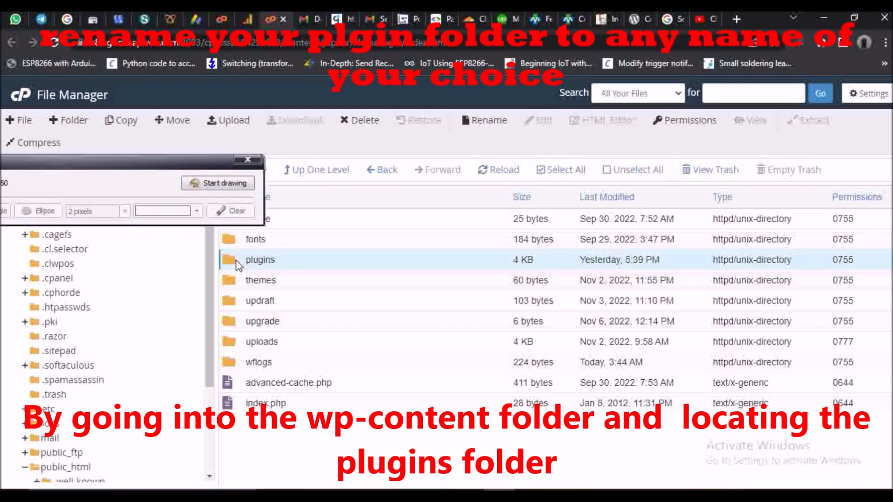
right_click(237, 263)
click(270, 310)
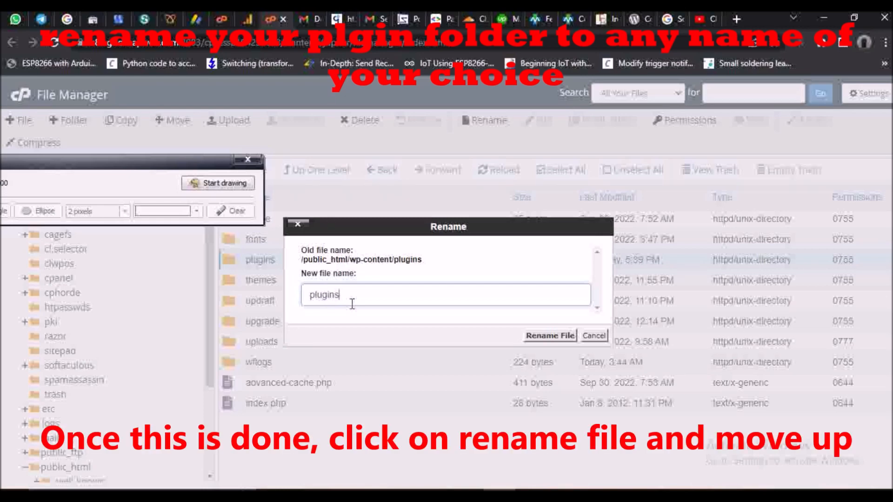
text(_old)
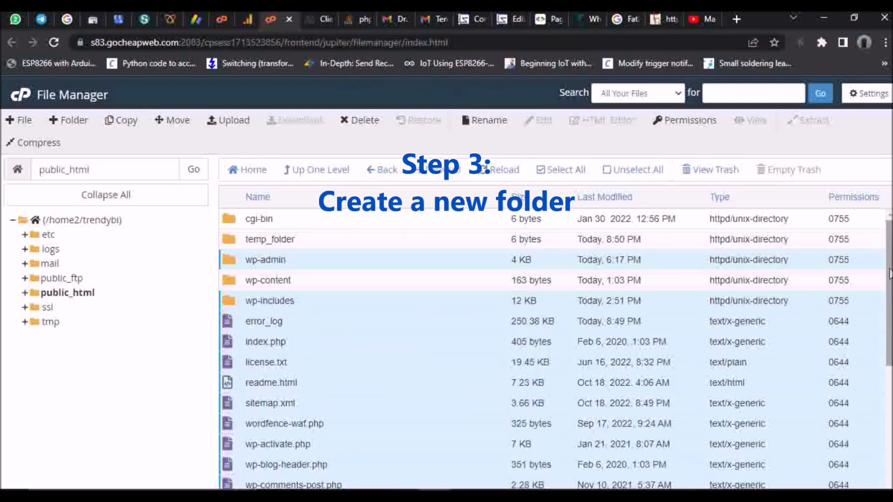
Move the selected WordPress files and folders from public_html, excluding wp-content, into /public_html/temp_folder.
scroll(882, 242, down, 4)
scroll(551, 349, down, 1)
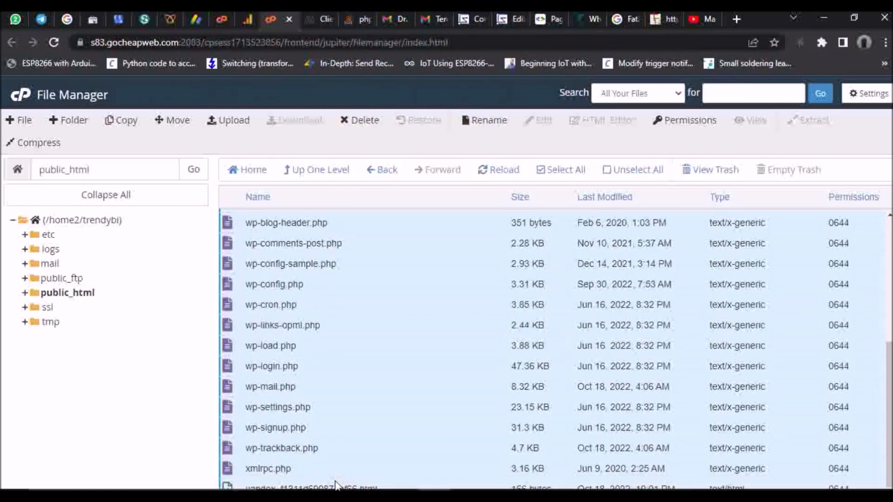
scroll(340, 485, up, 5)
click(172, 122)
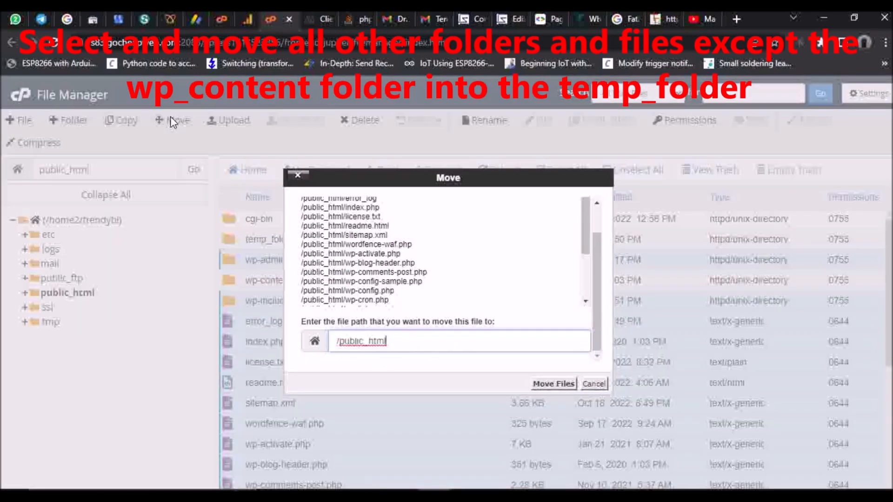
text(/)
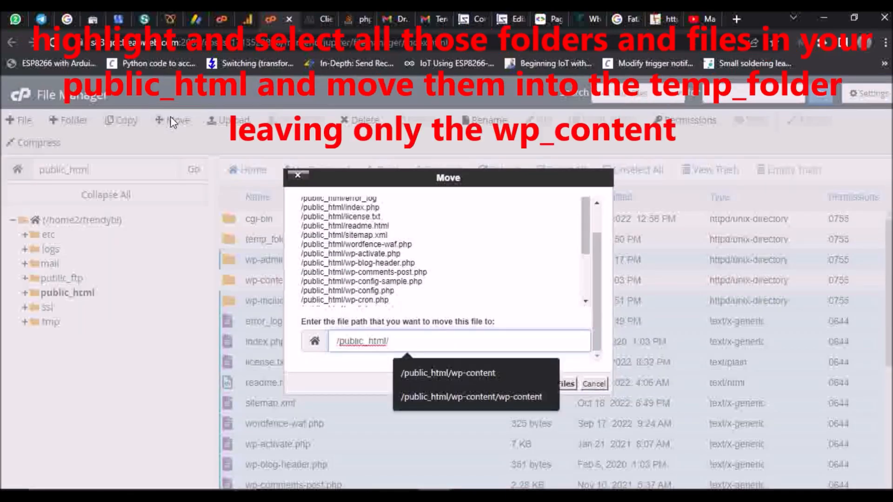
text(temp_folder)
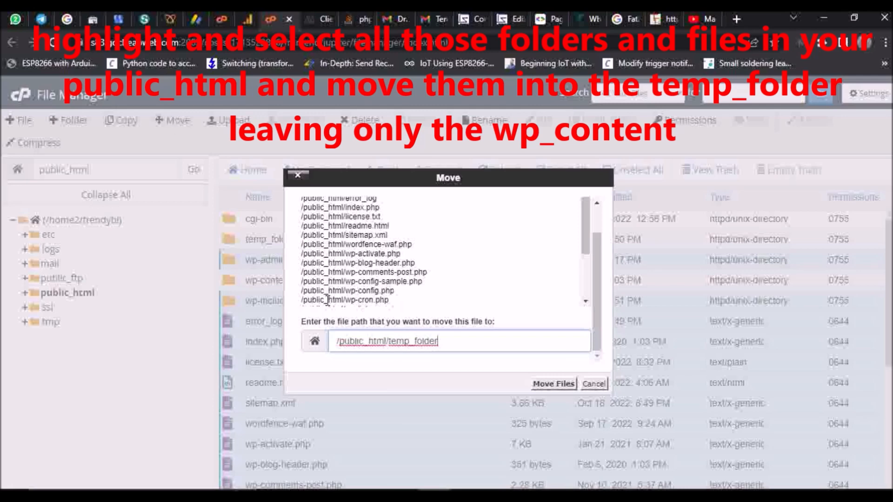
click(556, 384)
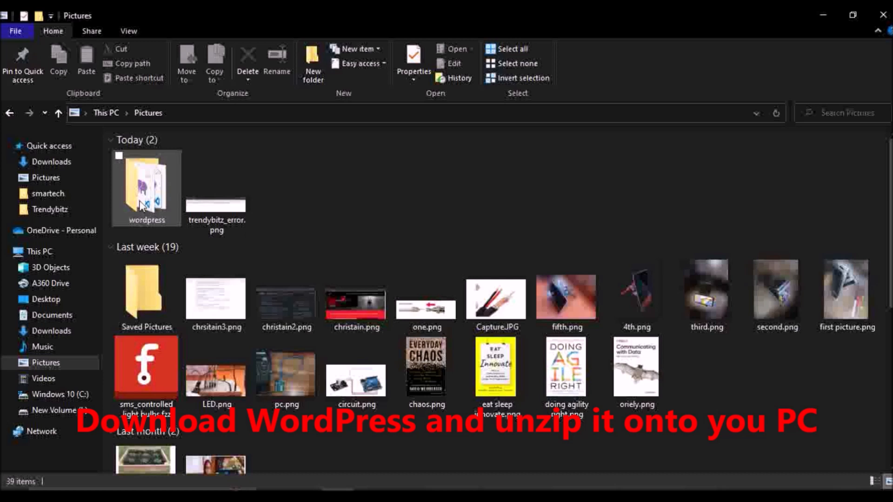
In File Explorer, move the wp-content folder out of the local wordpress folder into the Trendybitz folder.
double_click(140, 204)
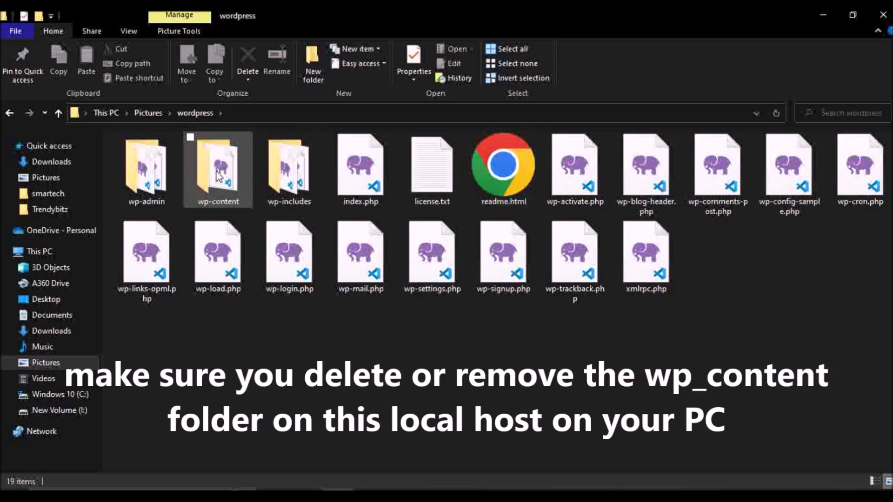
drag(218, 167, 55, 210)
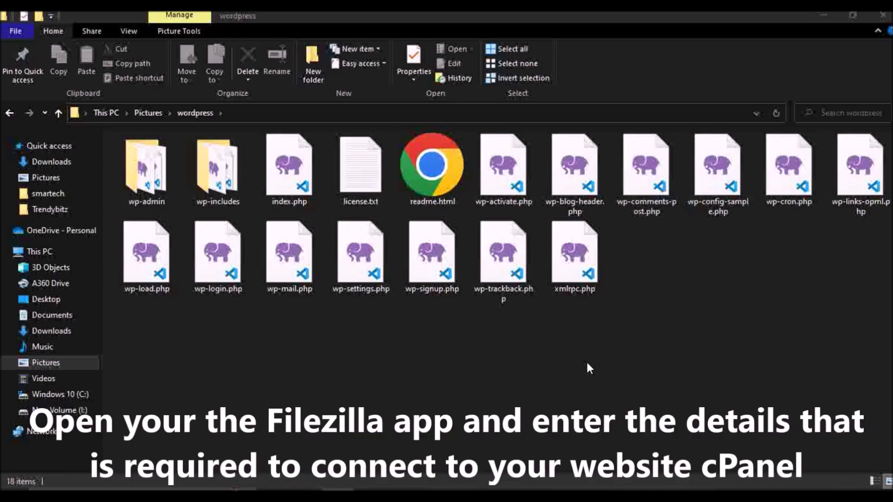
Switch to FileZilla and upload the wordpress folder from the local Pictures directory into the remote public_html folder.
click(140, 495)
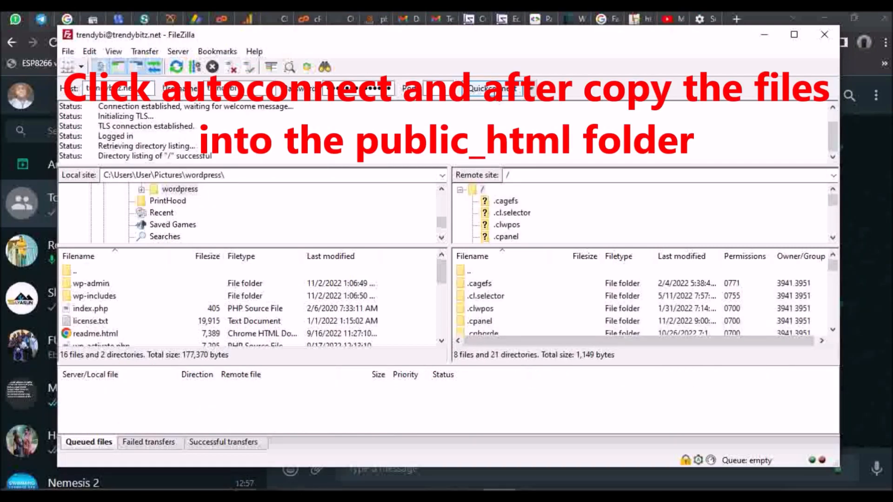
click(441, 189)
click(441, 189)
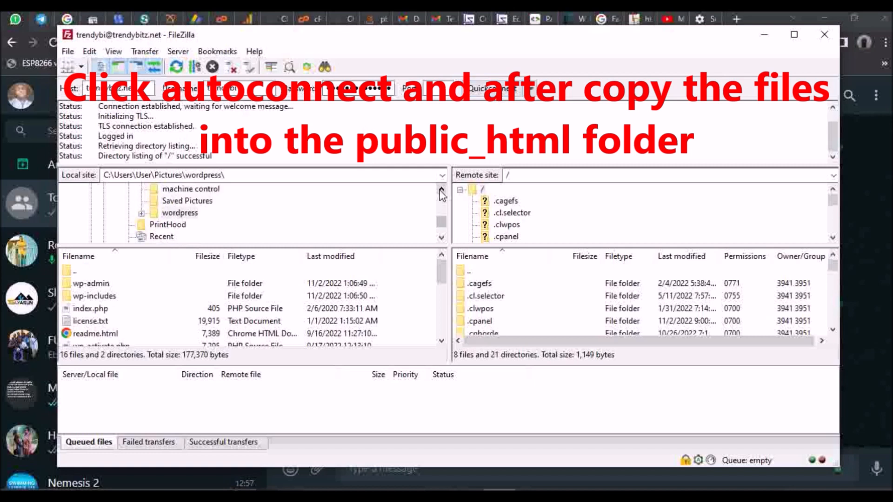
click(441, 189)
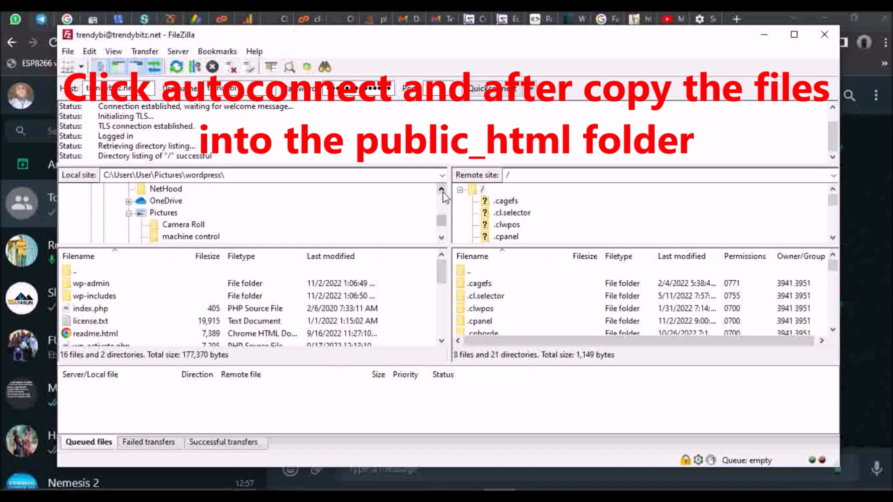
double_click(163, 213)
scroll(407, 306, down, 1)
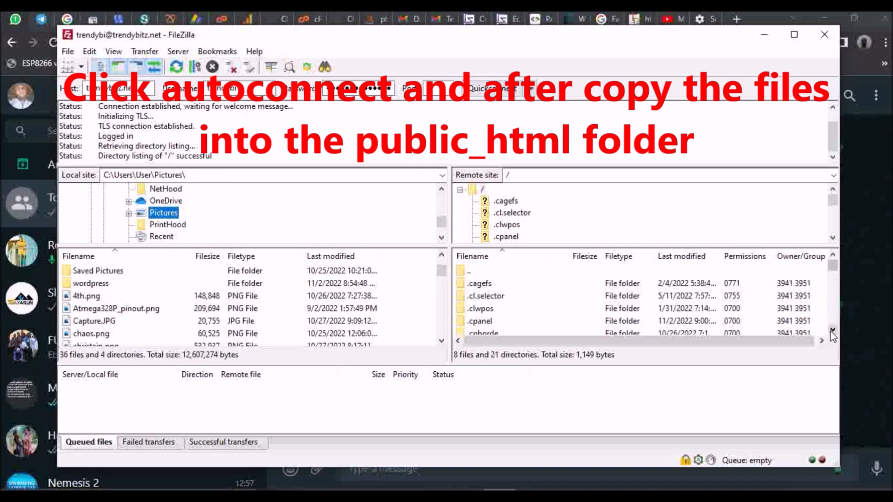
scroll(524, 278, down, 5)
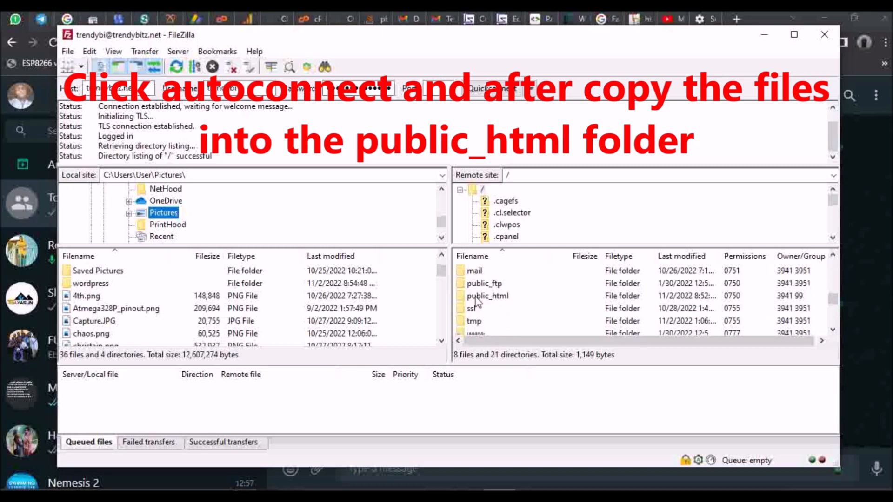
click(475, 300)
drag(76, 284, 473, 300)
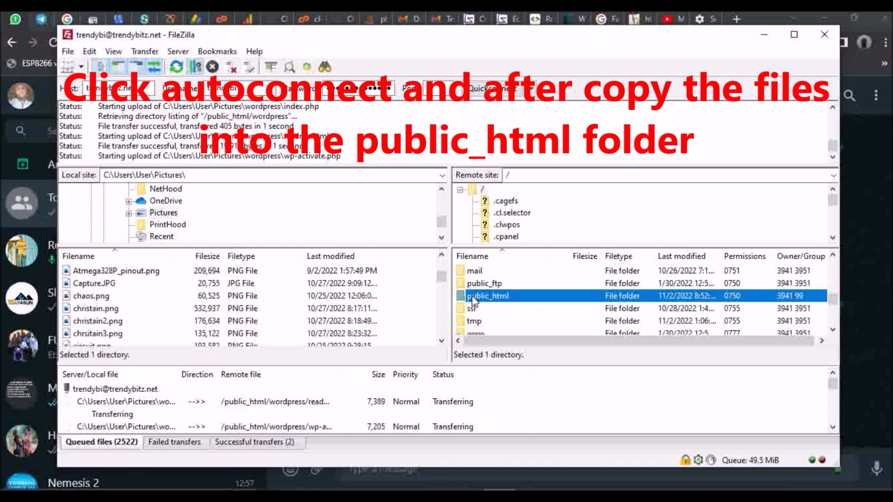
click(757, 489)
click(845, 471)
click(774, 491)
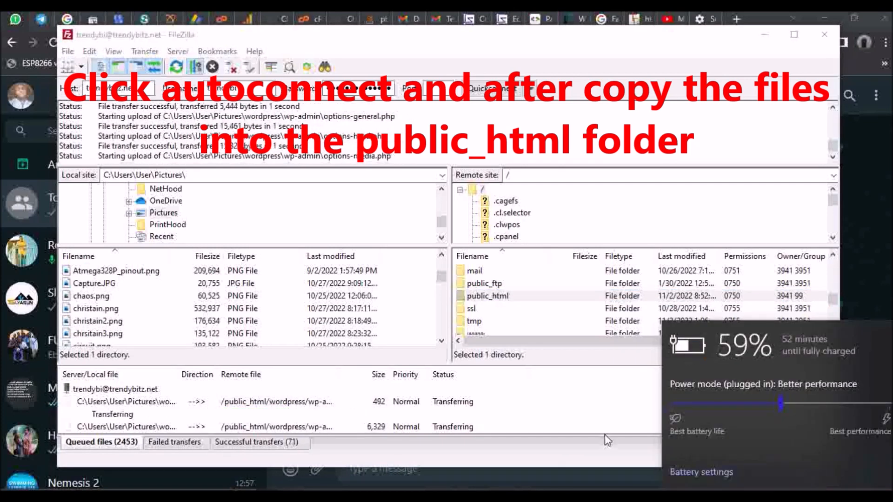
click(569, 339)
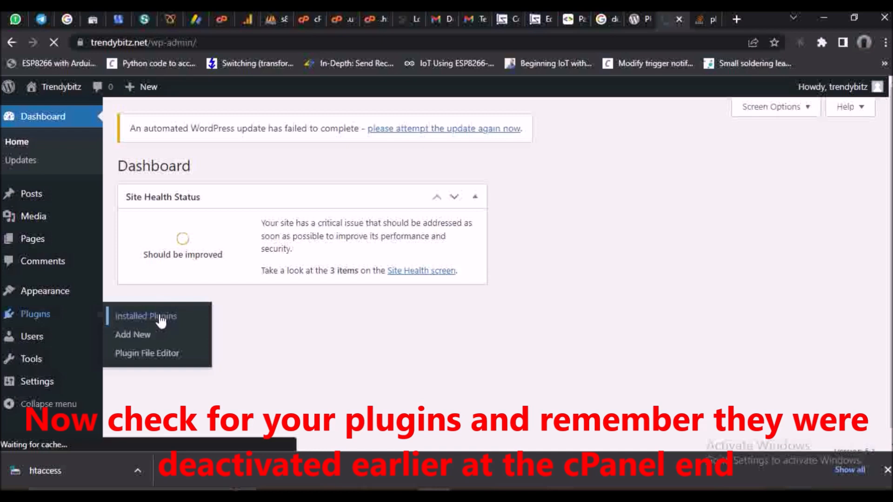
Open the installed plugins list in the WordPress admin to check which plugins are available.
click(162, 320)
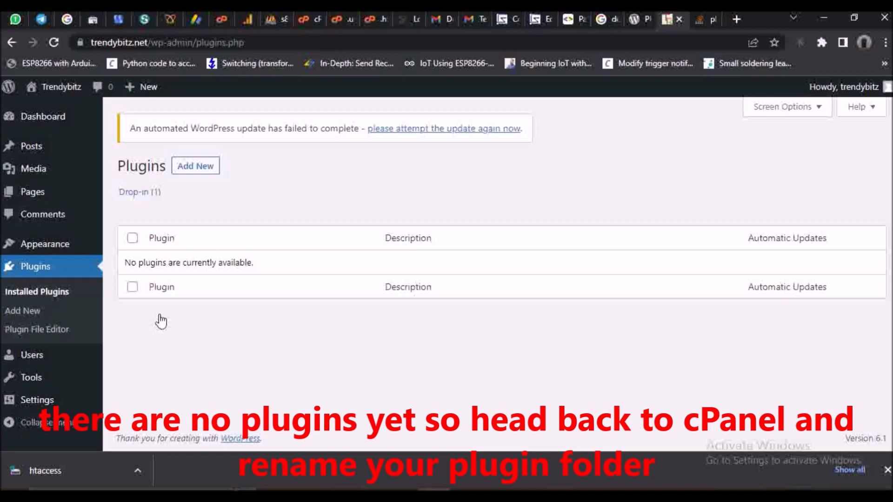
Switch to the cPanel File Manager, rename wp-content's plugins.old folder as plugins, and return to the WordPress Plugins page.
click(307, 19)
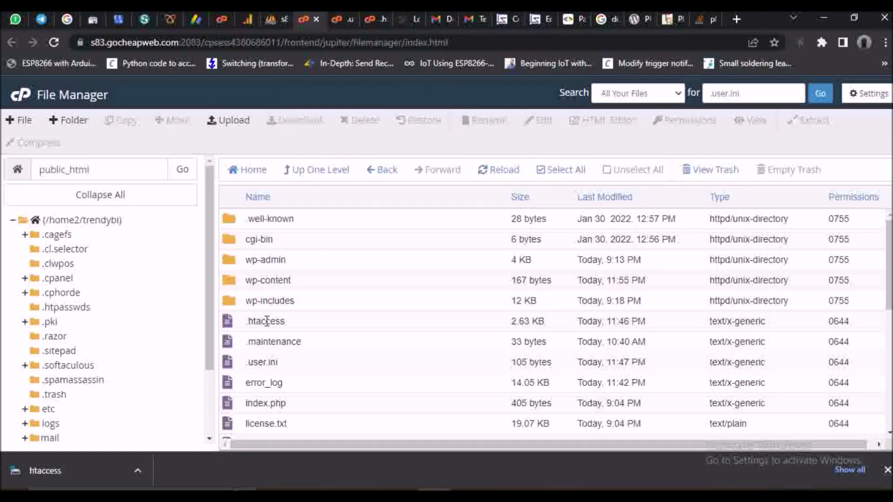
double_click(234, 285)
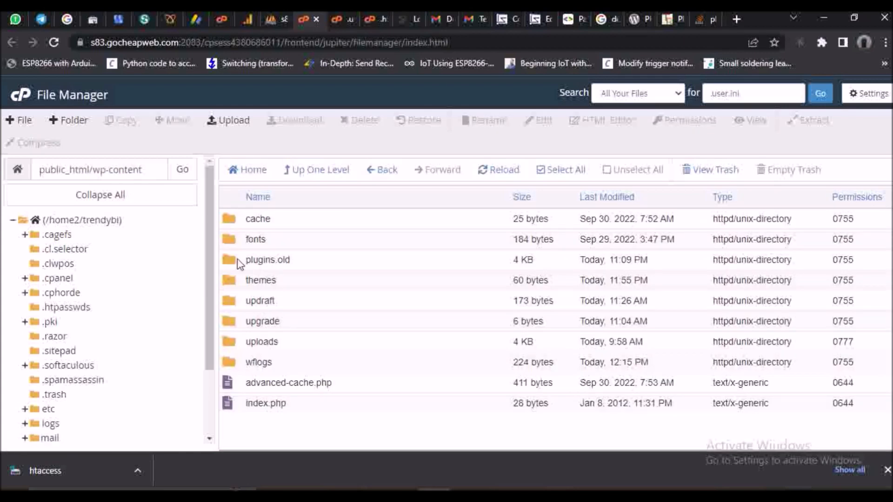
click(231, 260)
right_click(230, 261)
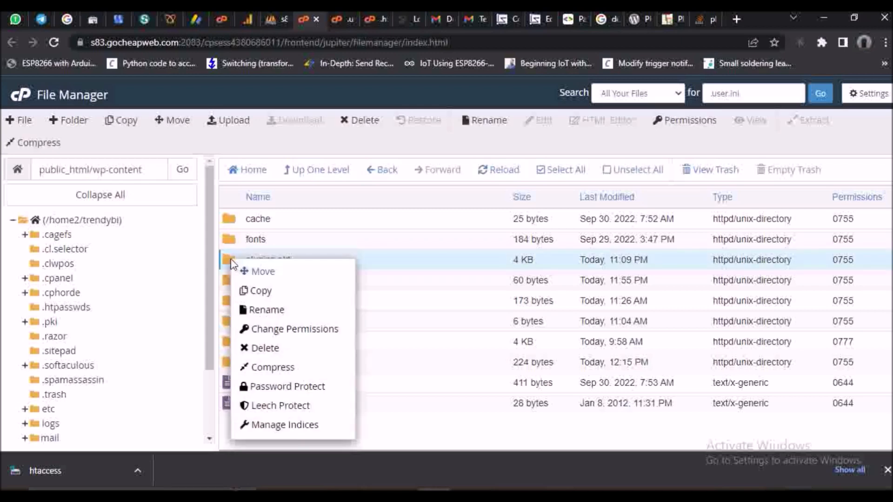
click(280, 309)
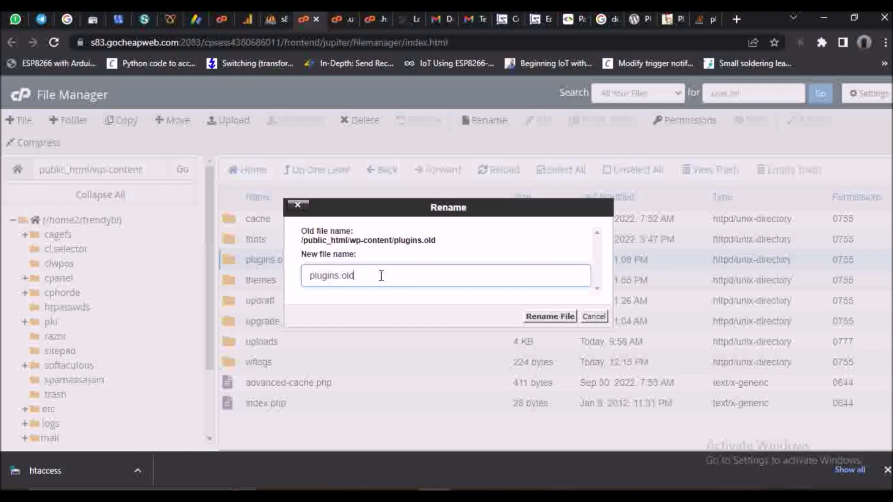
key(BackSpace)
key(BackSpace)
key(BackSpace)
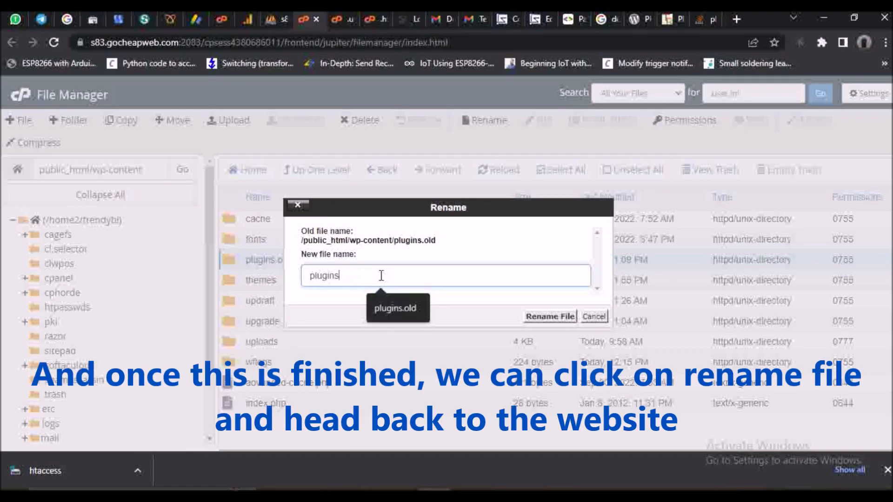
click(553, 318)
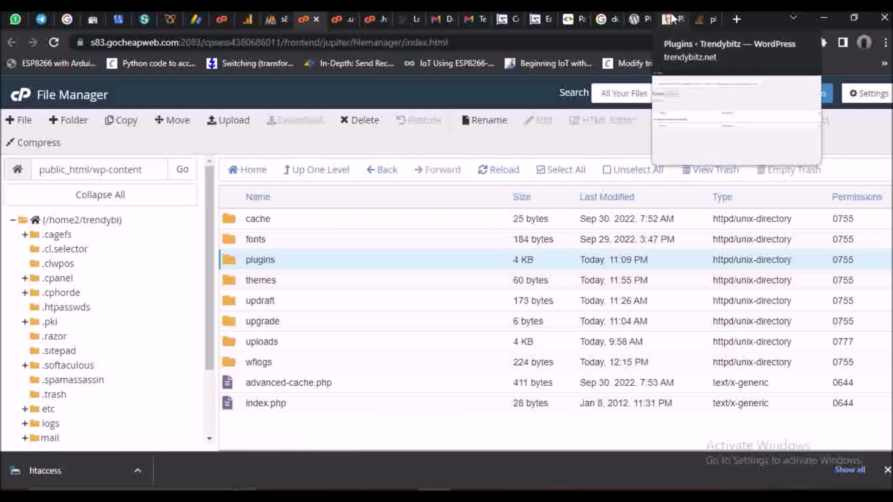
click(671, 19)
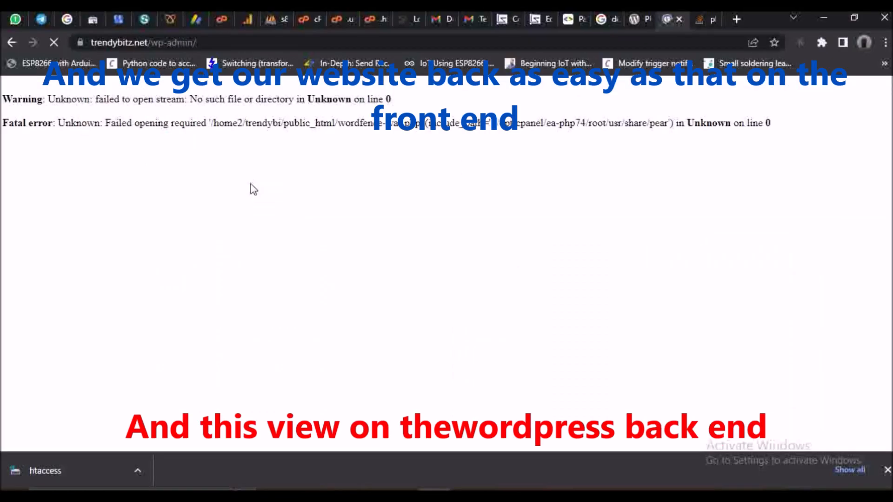